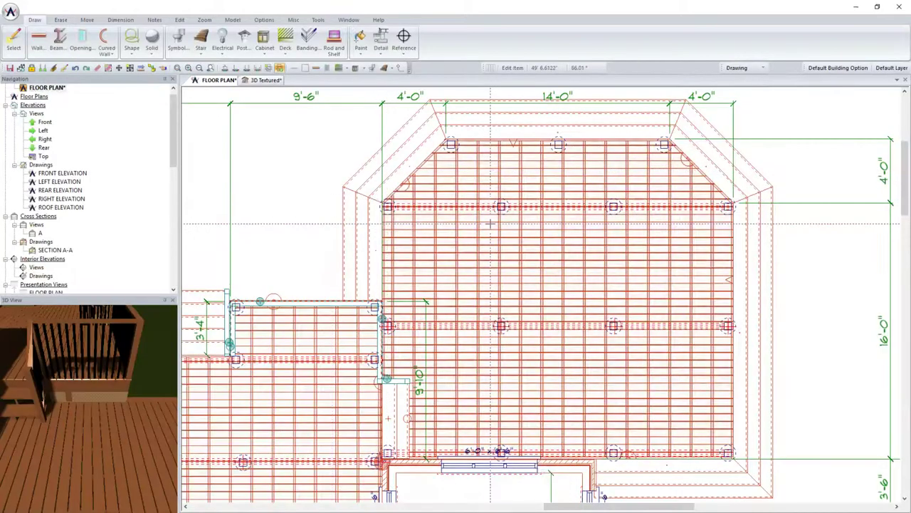
# Open the Edit panel for a 6x6 pressure treated post under the lower deck
pyautogui.scroll(4, 490, 223)
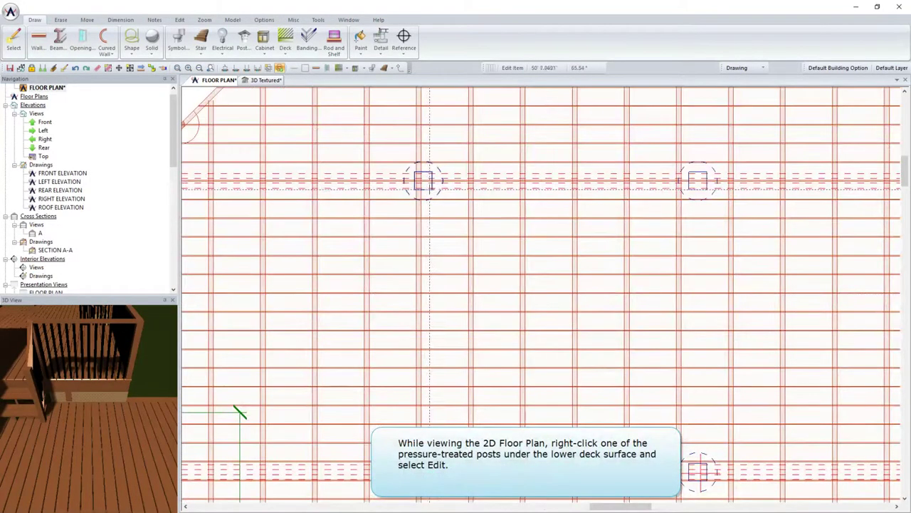
pyautogui.rightClick(429, 189)
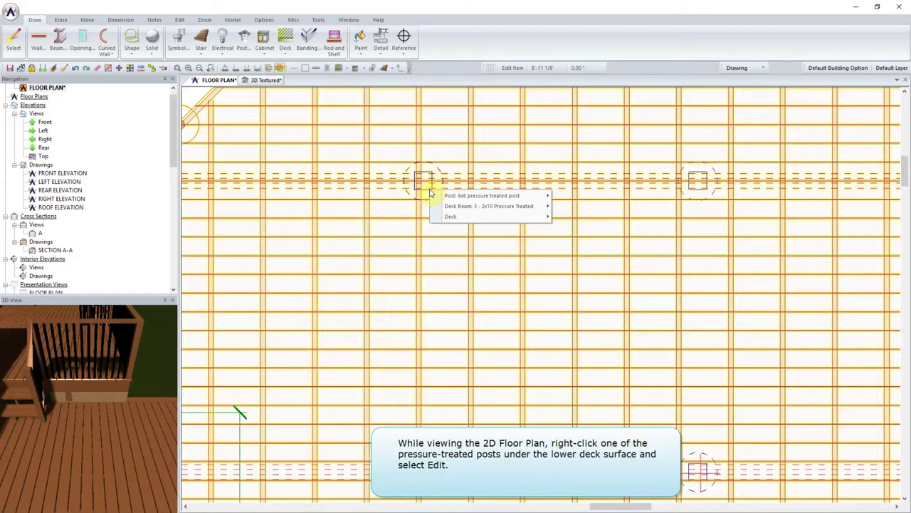
pyautogui.moveTo(498, 195)
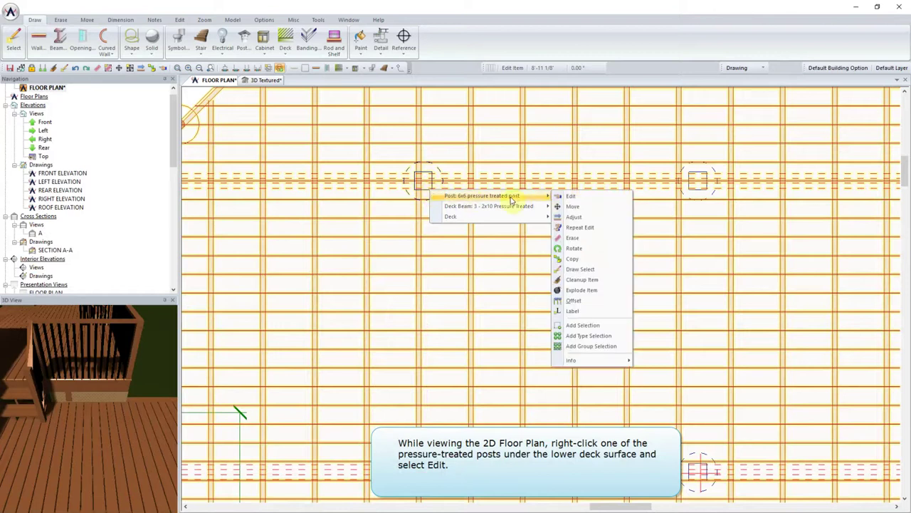
pyautogui.click(581, 198)
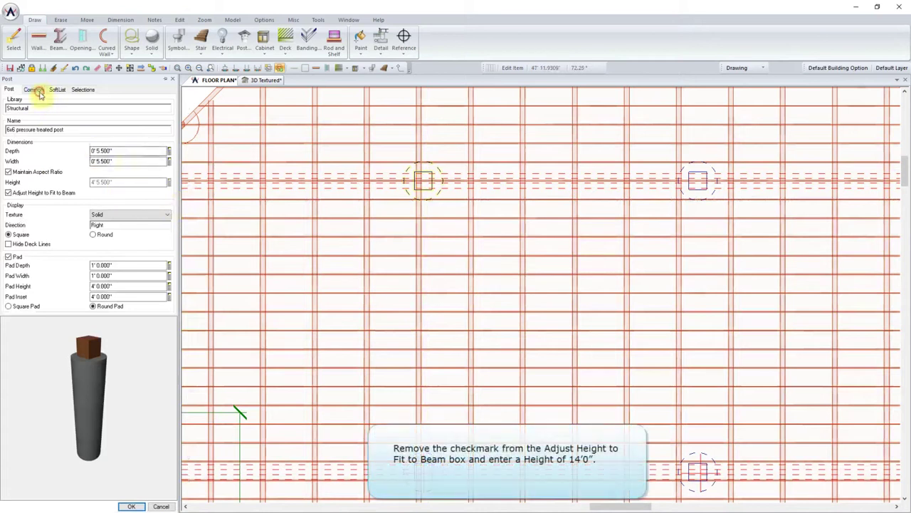
# Uncheck Adjust Height to Fit to Beam and set the post height to 14'
pyautogui.click(34, 89)
pyautogui.click(9, 90)
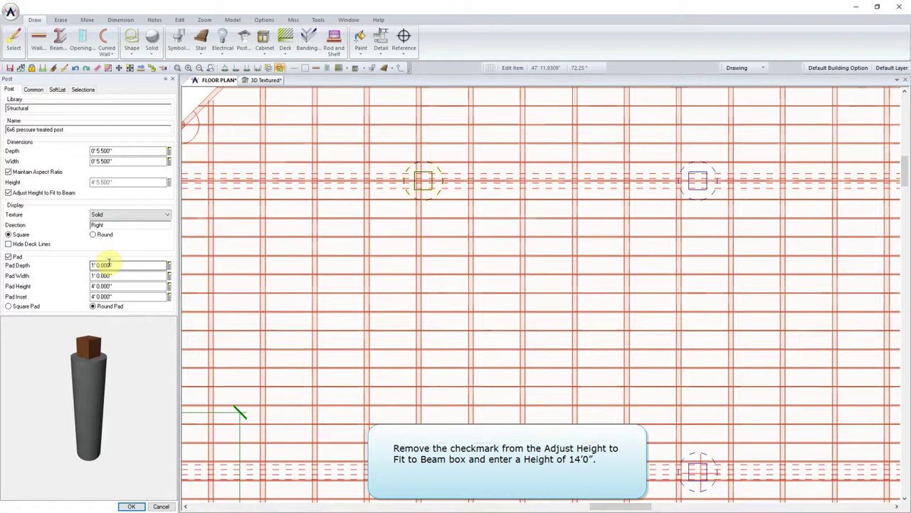
pyautogui.click(64, 192)
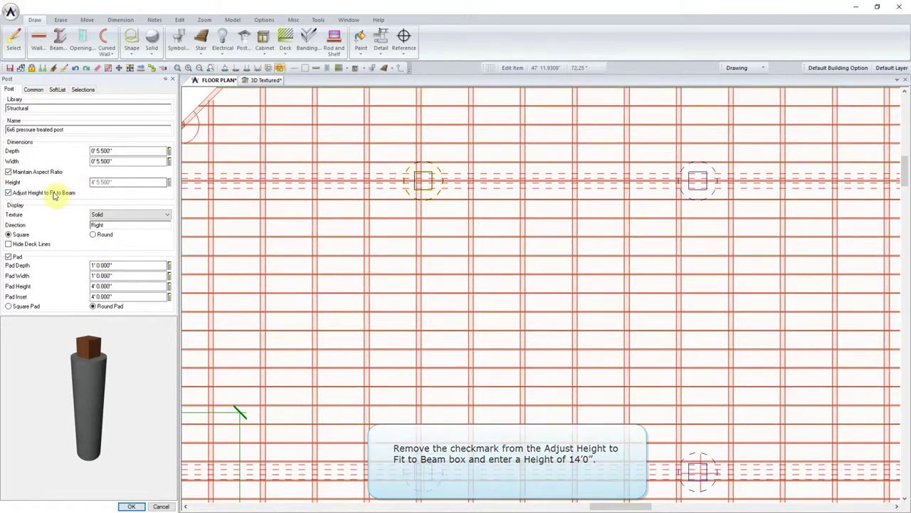
pyautogui.click(120, 182)
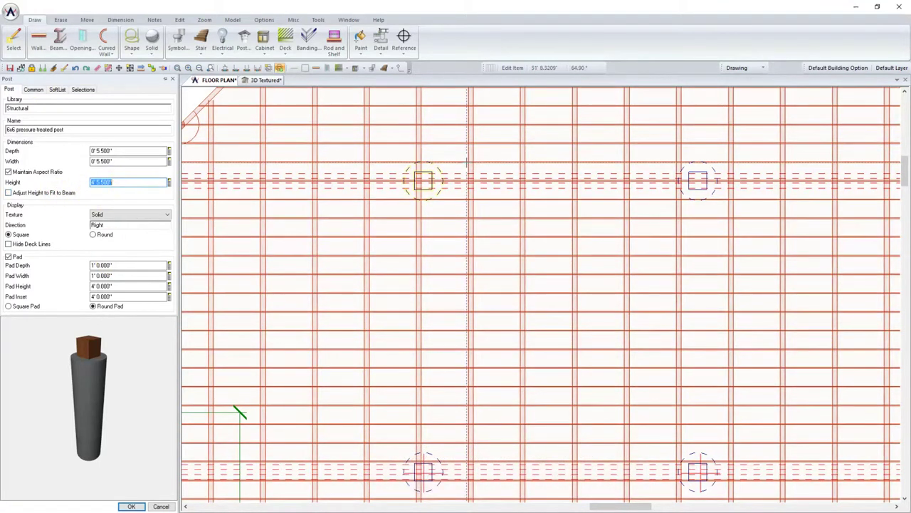
pyautogui.write("14'")
pyautogui.press('Tab')
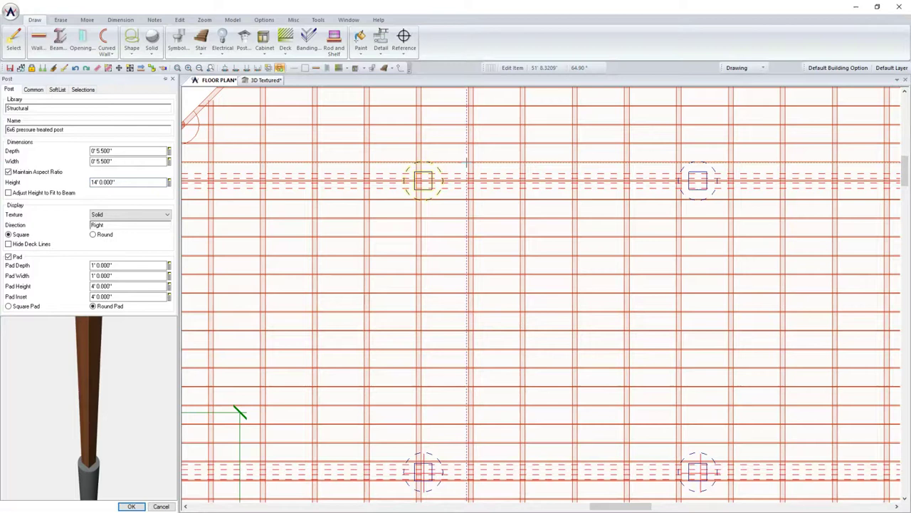
# Apply the 14' height, then use Repeat Edit (Box) over the other three interior posts
pyautogui.click(131, 506)
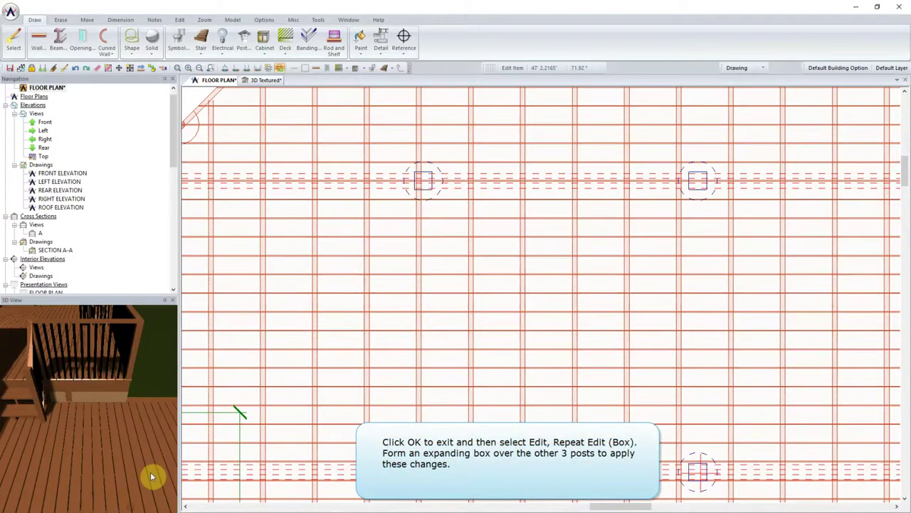
pyautogui.click(180, 20)
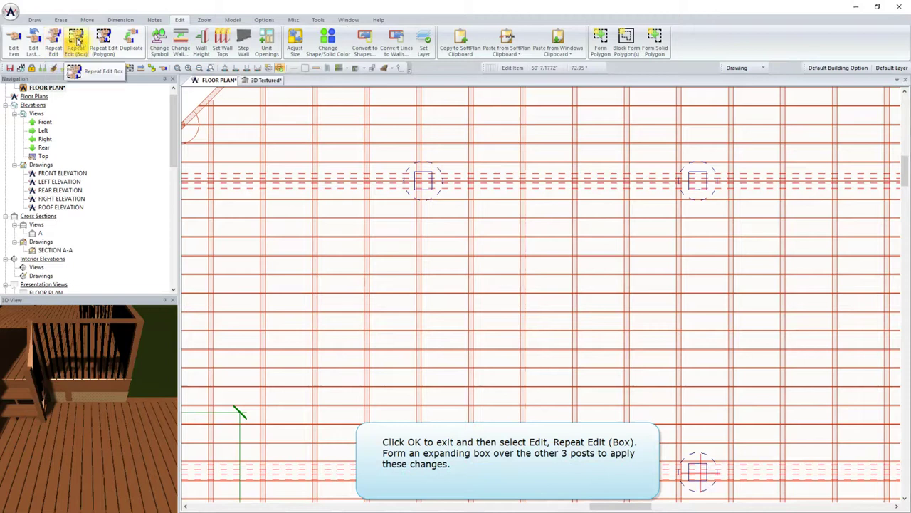
pyautogui.click(76, 40)
pyautogui.scroll(-3, 538, 295)
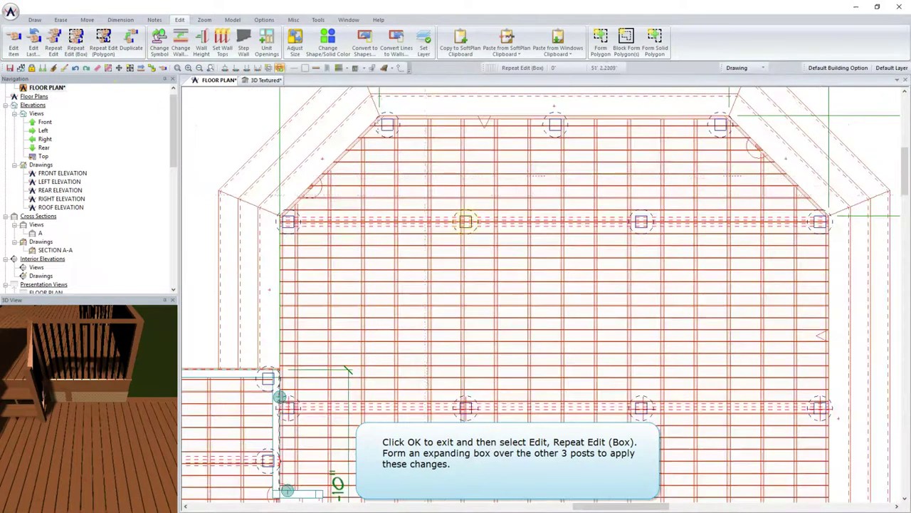
pyautogui.moveTo(426, 195); pyautogui.dragTo(704, 437)
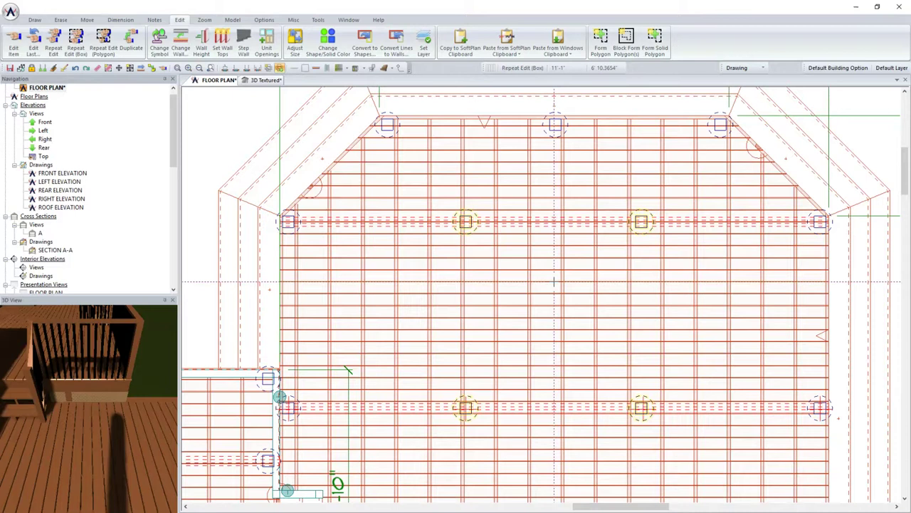
# Draw a single deck joist from the top-left post down to the bottom-left post
pyautogui.click(35, 20)
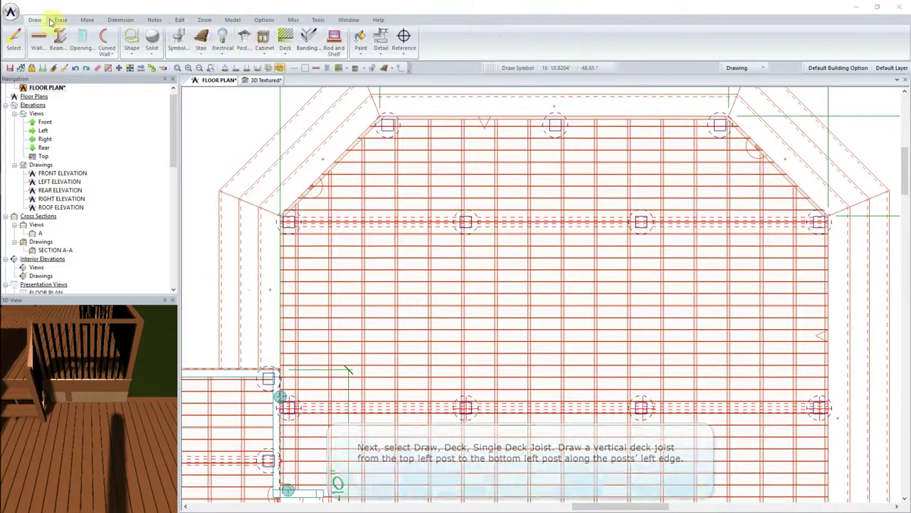
pyautogui.click(286, 41)
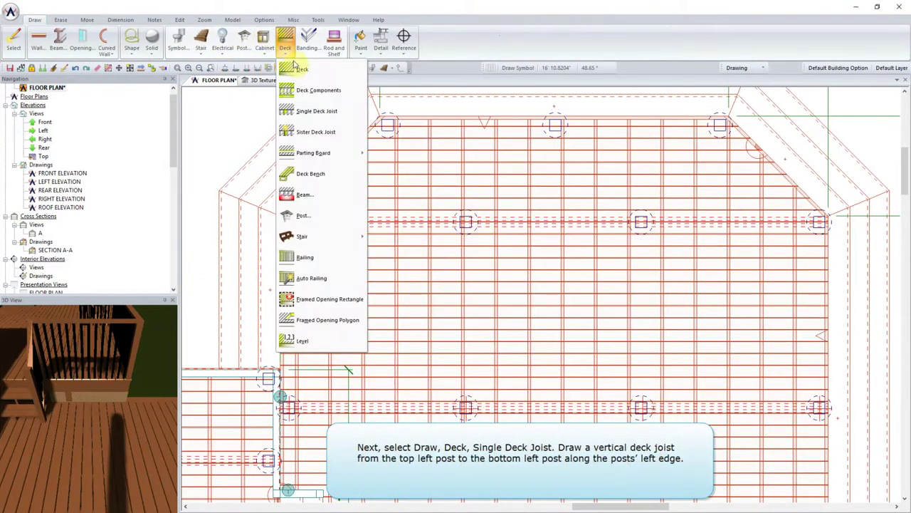
pyautogui.click(327, 114)
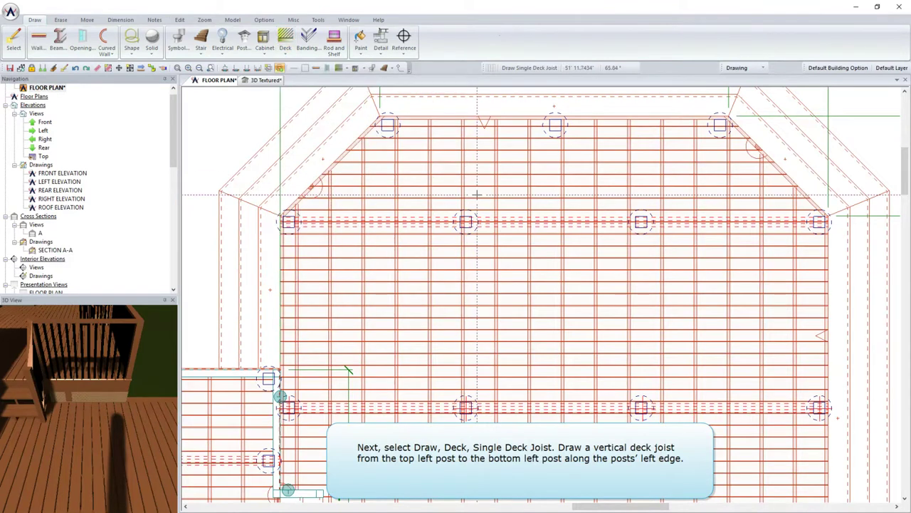
pyautogui.scroll(4, 461, 205)
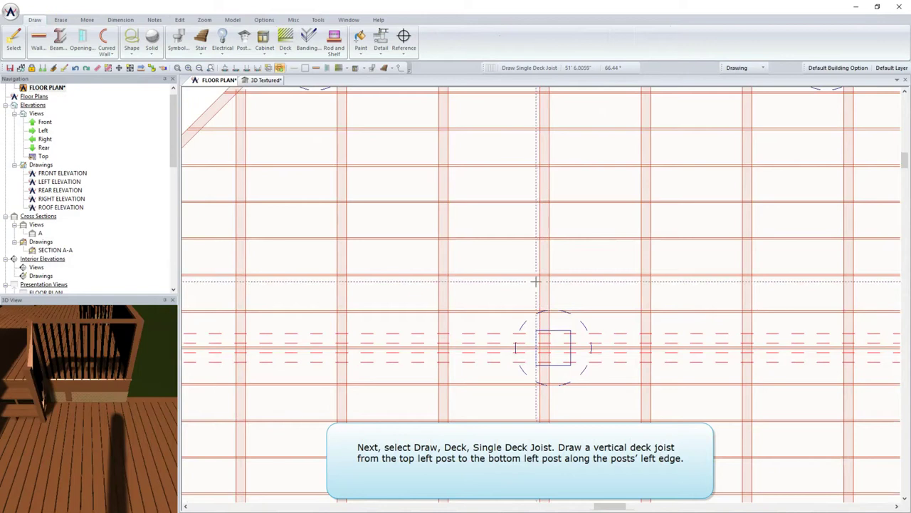
pyautogui.click(535, 282)
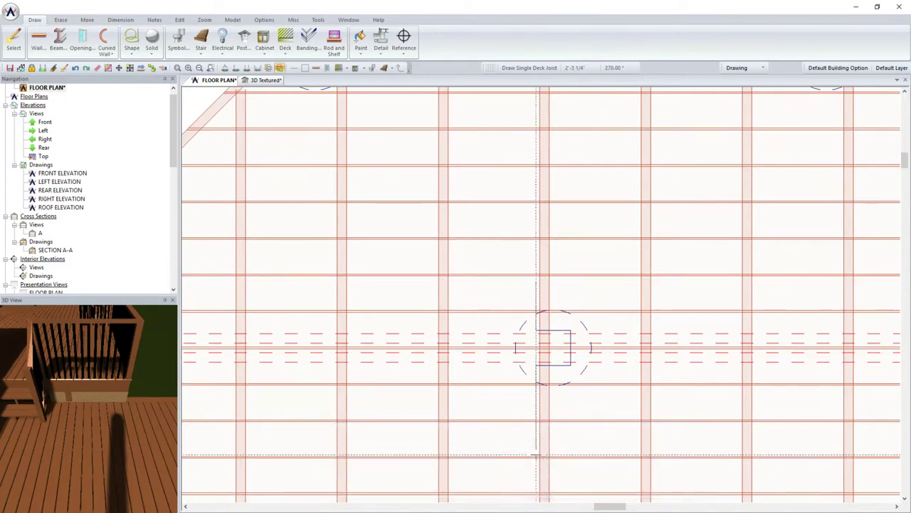
pyautogui.moveTo(555, 473); pyautogui.dragTo(552, 163, button='middle')
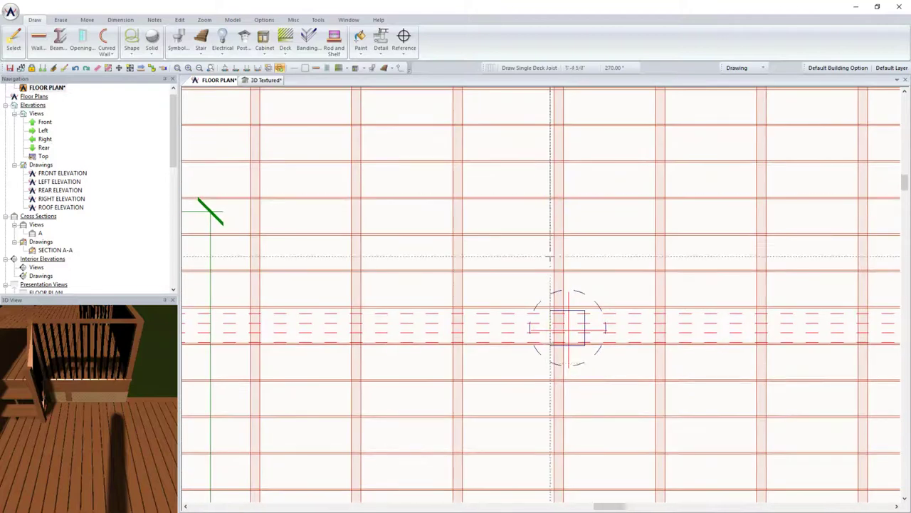
pyautogui.click(551, 406)
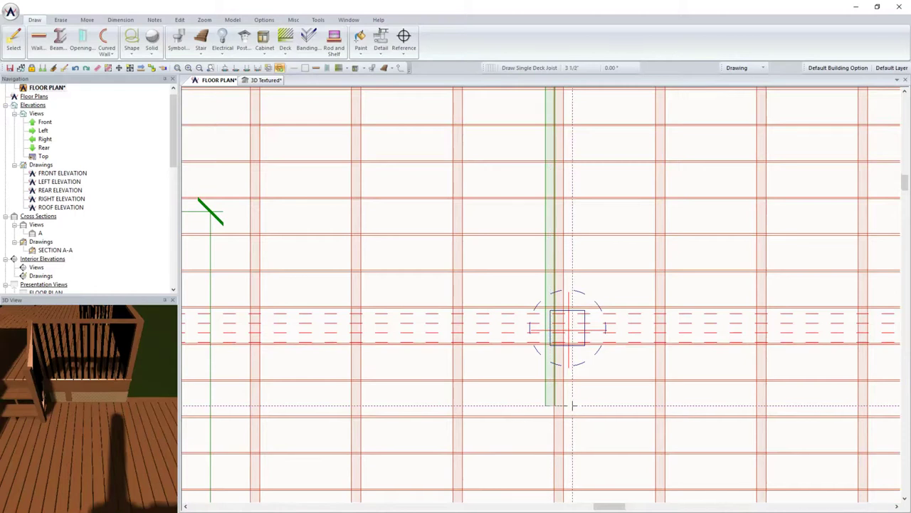
# Move the new joist to reposition it along the posts
pyautogui.rightClick(551, 248)
pyautogui.moveTo(579, 249)
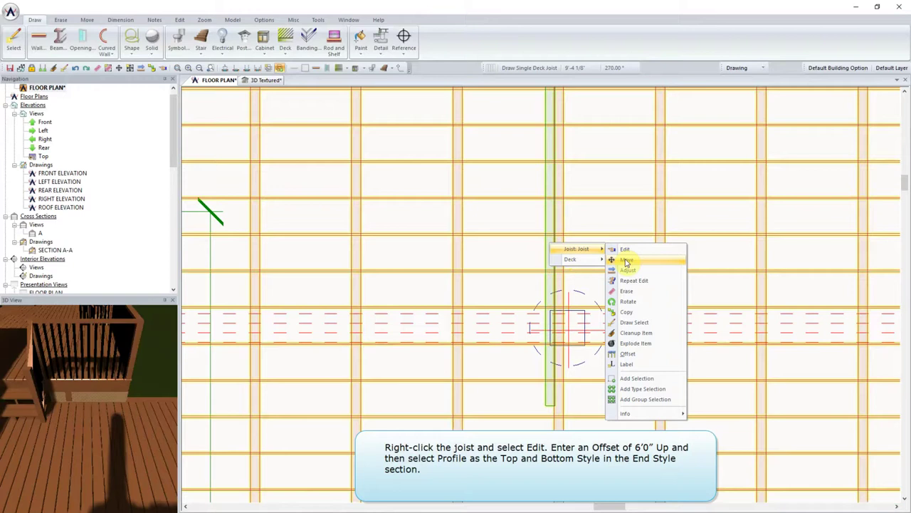
pyautogui.click(626, 260)
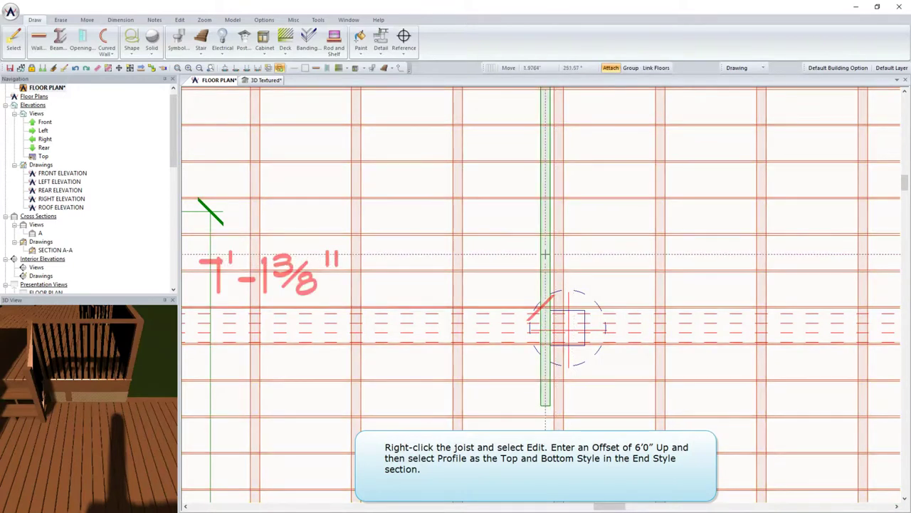
pyautogui.click(545, 258)
# Give the joist a 6' Up offset with Profile top and bottom end styles
pyautogui.rightClick(545, 258)
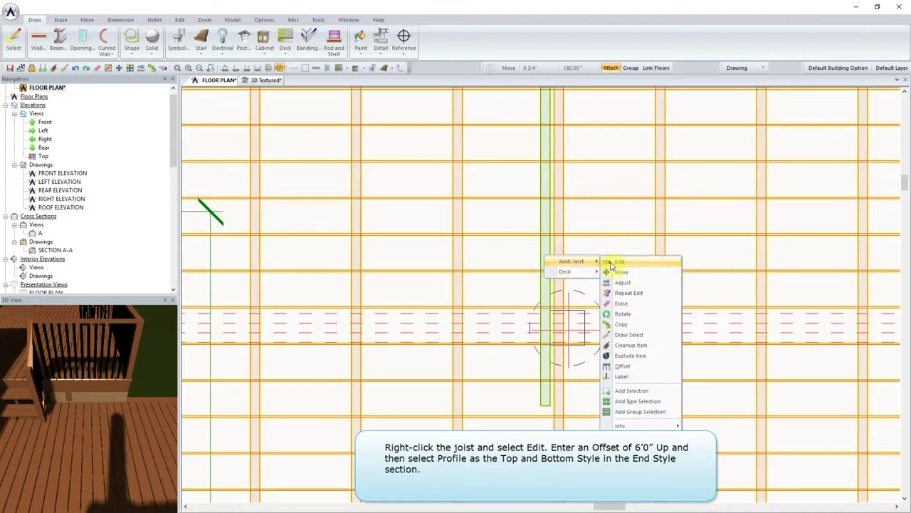
pyautogui.click(609, 264)
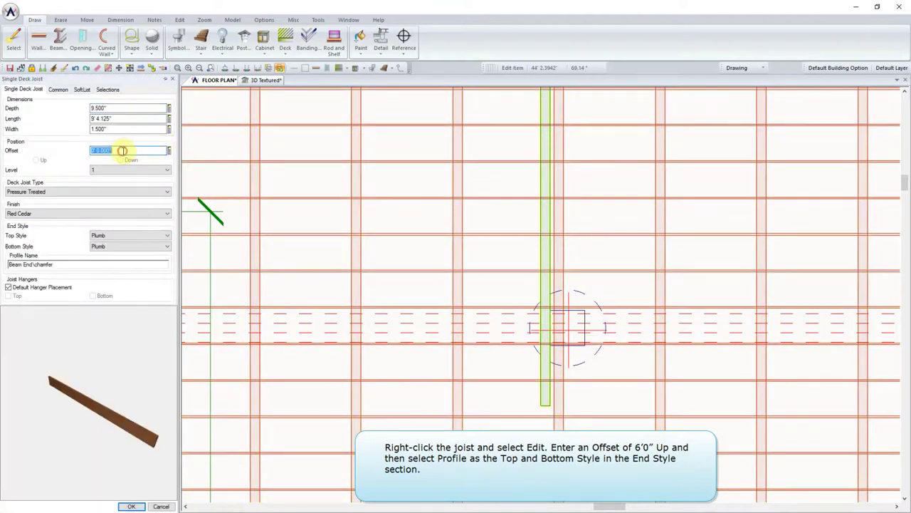
pyautogui.write('6')
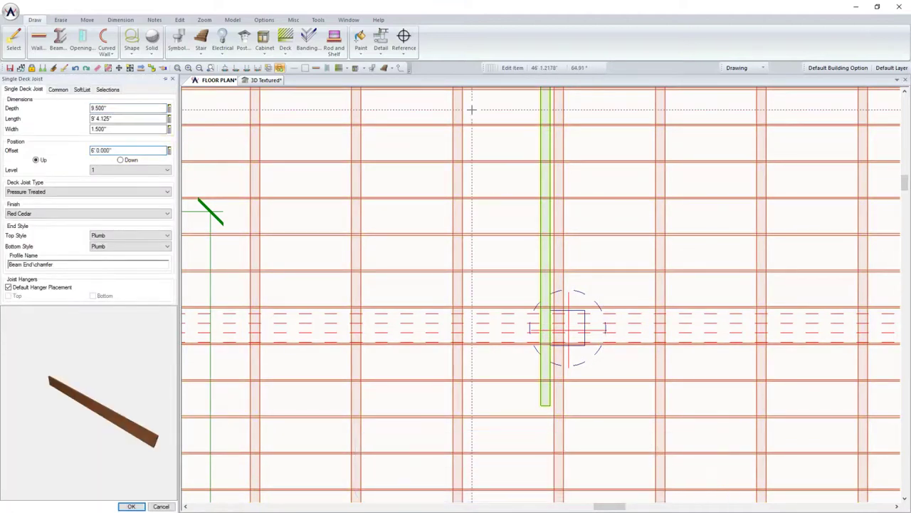
pyautogui.click(112, 237)
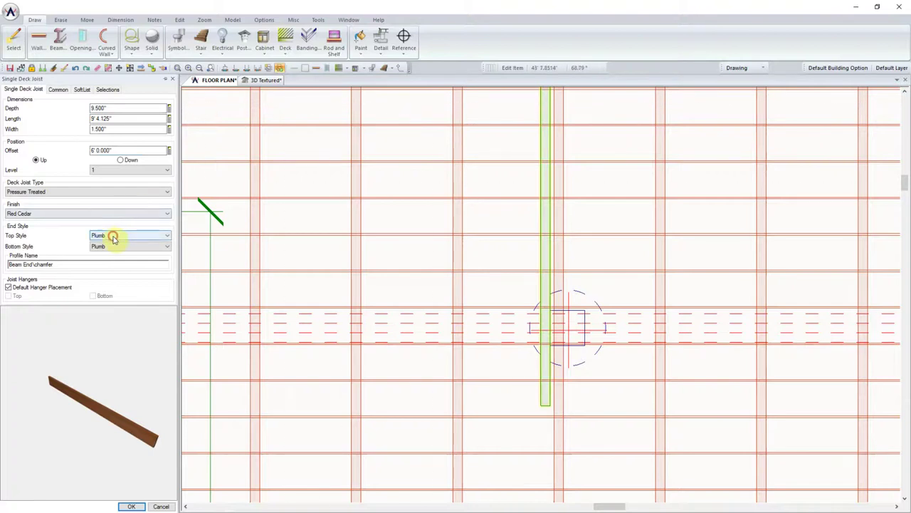
pyautogui.click(114, 248)
pyautogui.click(114, 247)
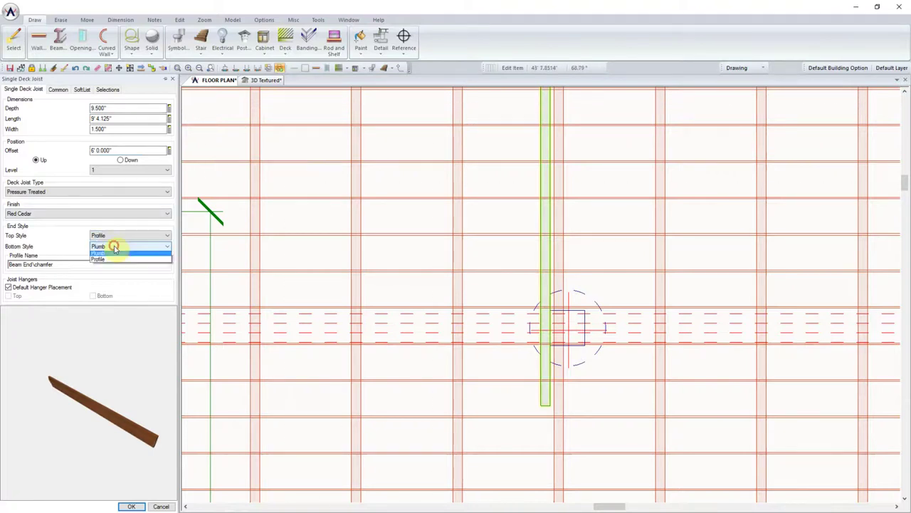
pyautogui.click(114, 259)
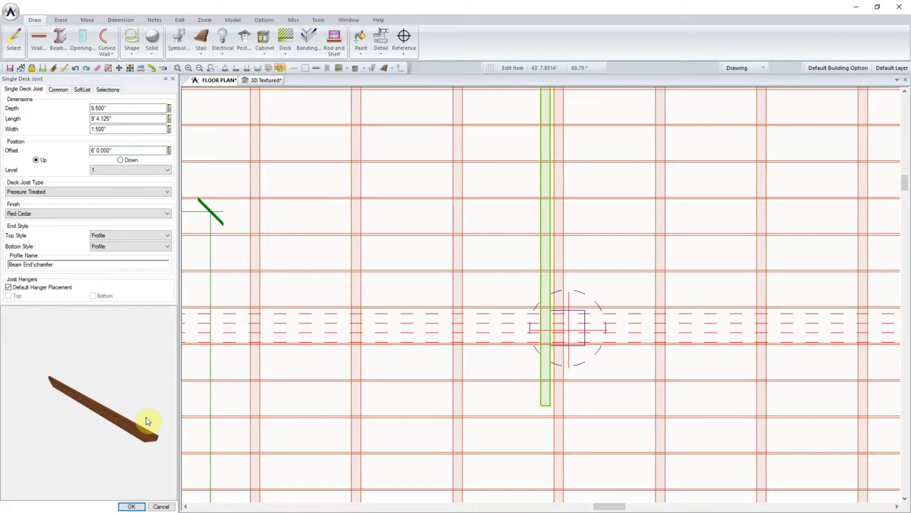
pyautogui.moveTo(145, 426); pyautogui.dragTo(102, 400)
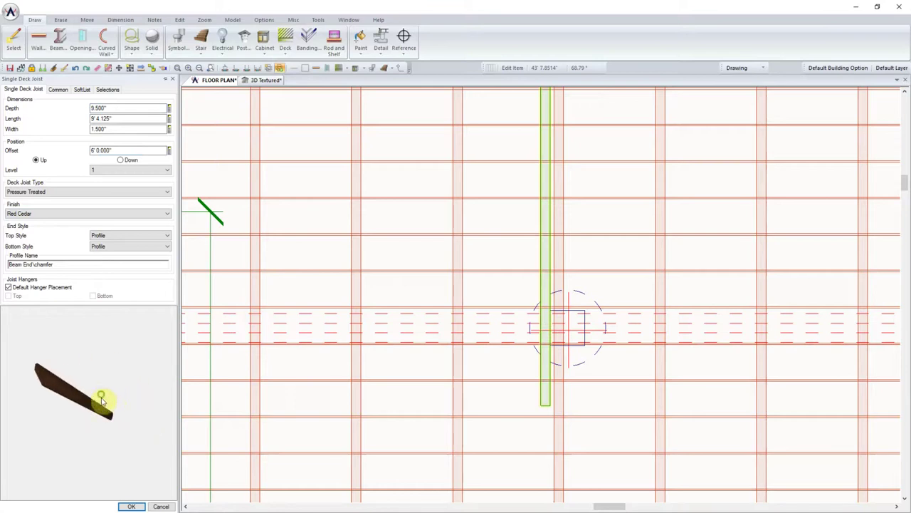
pyautogui.click(142, 506)
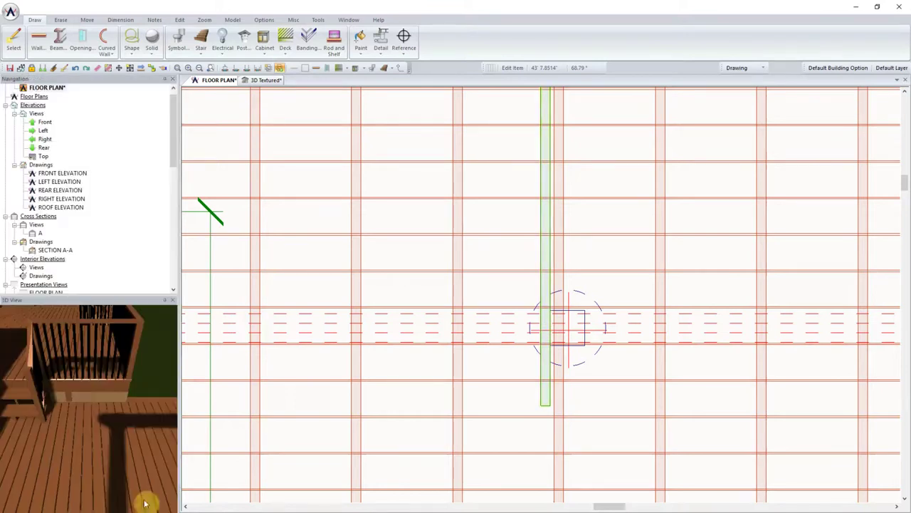
# In the 3D Textured view, move the joist onto the posts and confirm its 6' 2.500" Up offset
pyautogui.click(262, 80)
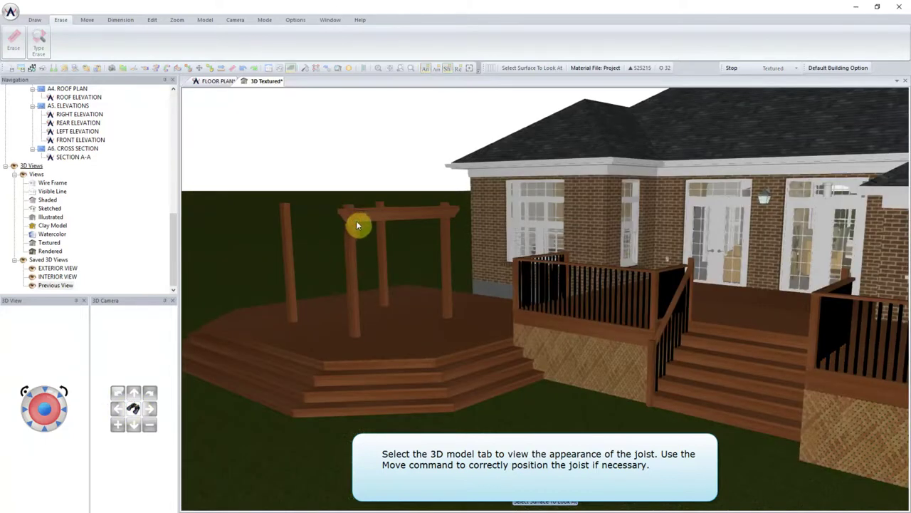
pyautogui.click(366, 233)
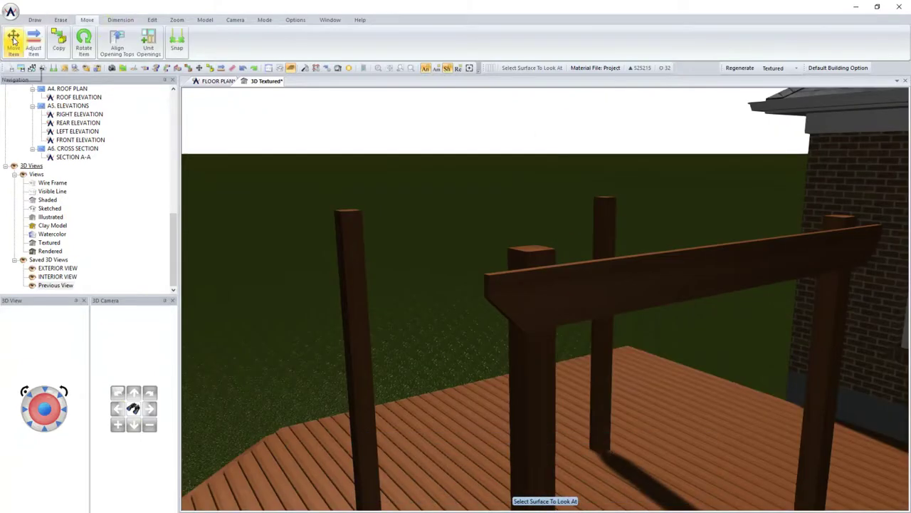
pyautogui.click(14, 41)
pyautogui.click(610, 284)
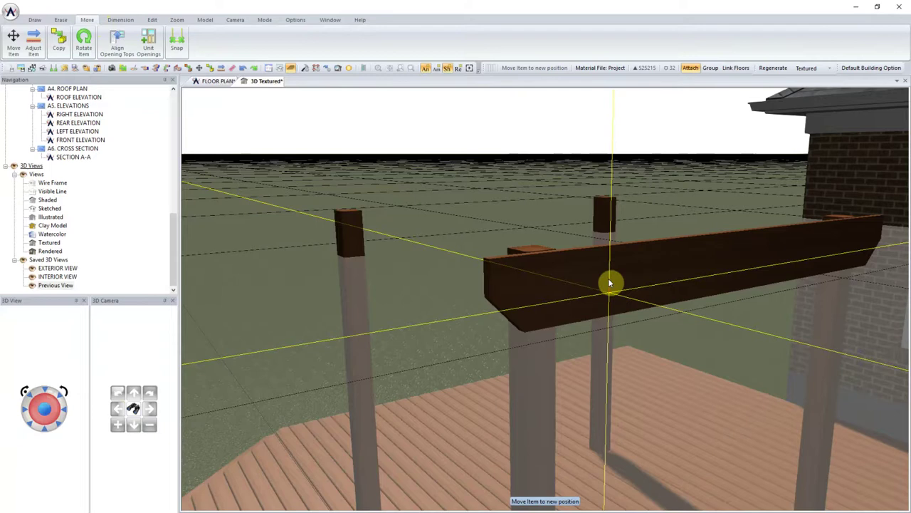
pyautogui.click(609, 282)
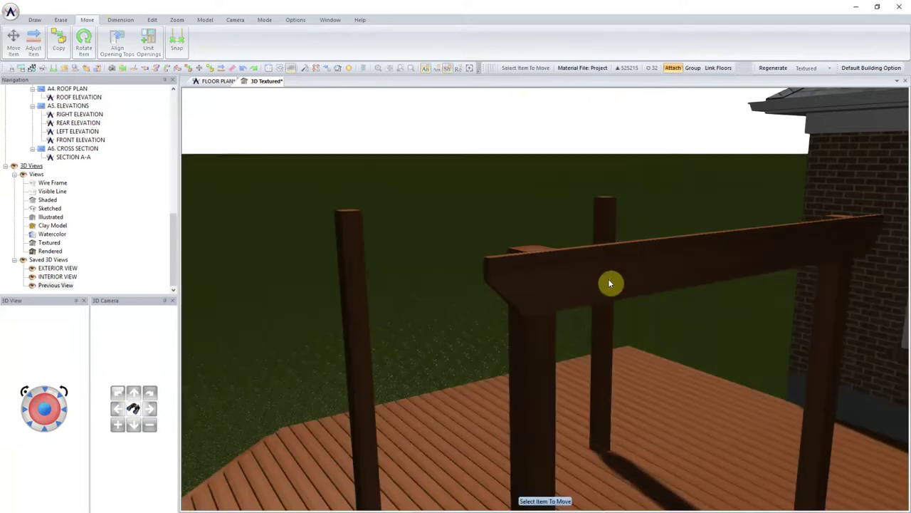
pyautogui.rightClick(598, 285)
pyautogui.click(632, 302)
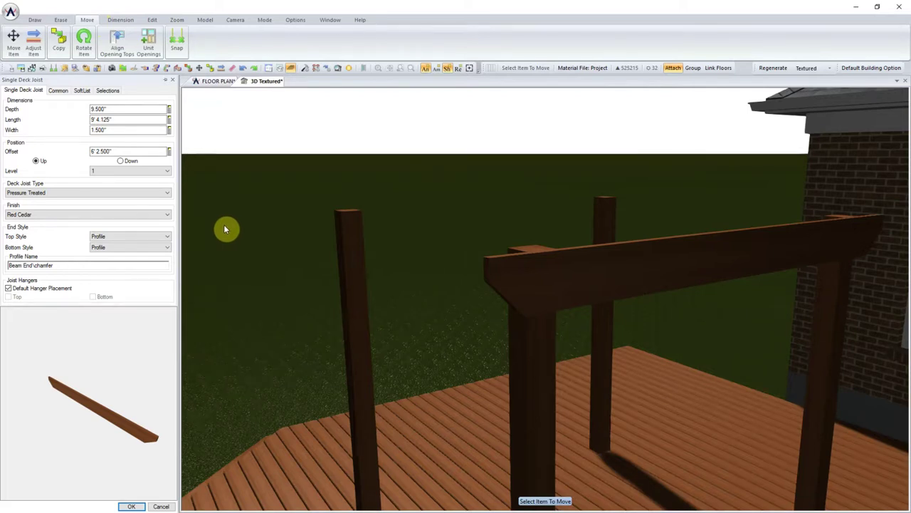
pyautogui.click(131, 505)
# Copy the joist to the right edge of the first post pair
pyautogui.click(217, 82)
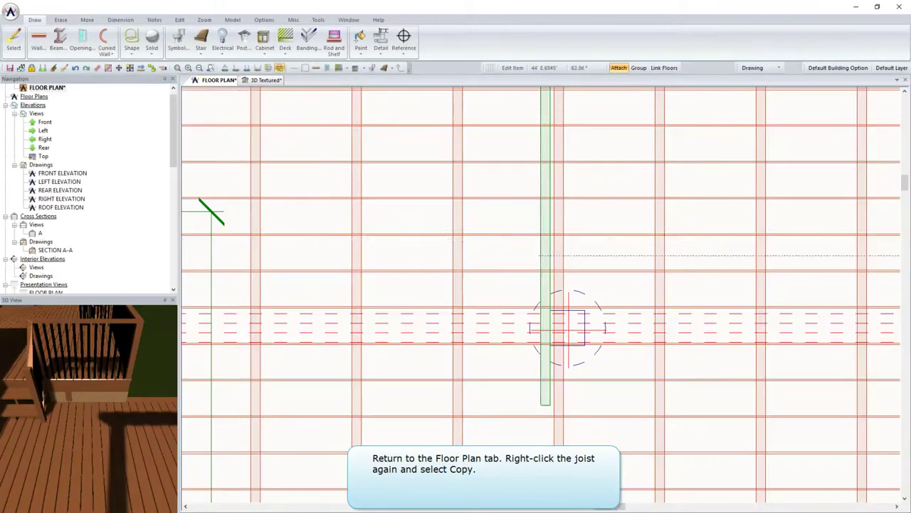
pyautogui.rightClick(550, 231)
pyautogui.moveTo(560, 236)
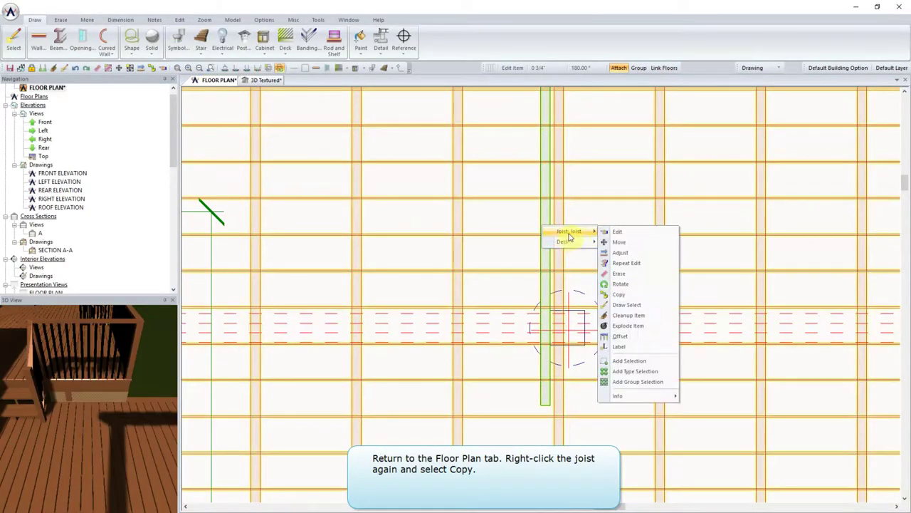
pyautogui.click(624, 295)
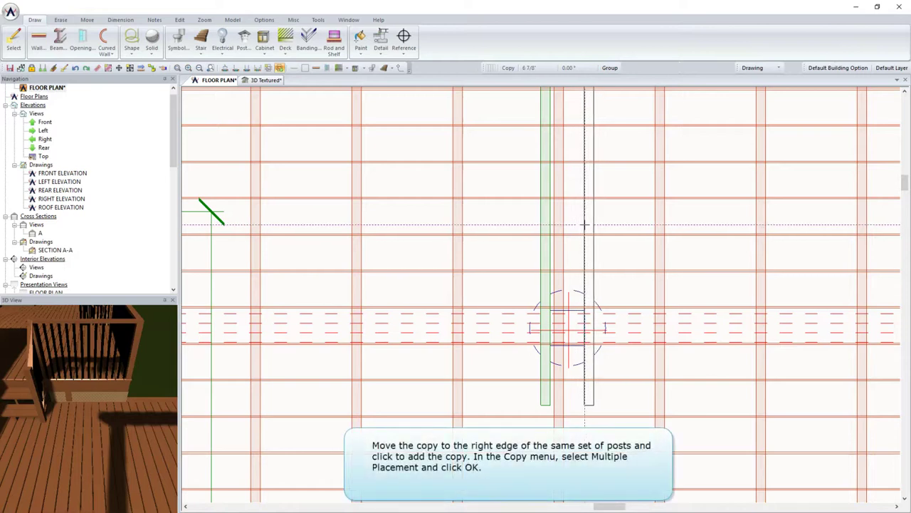
pyautogui.click(589, 225)
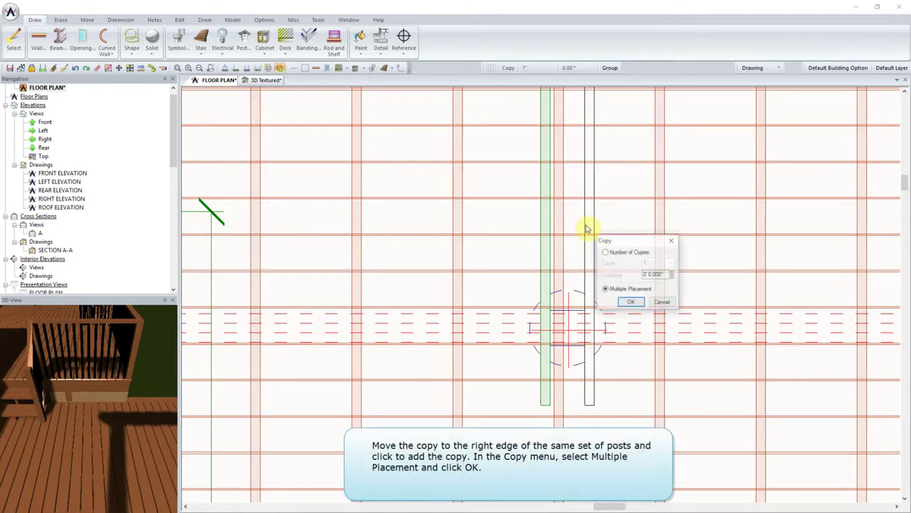
# With Multiple Placement, add joists along the other post pair's left and right edges
pyautogui.click(627, 255)
pyautogui.click(632, 289)
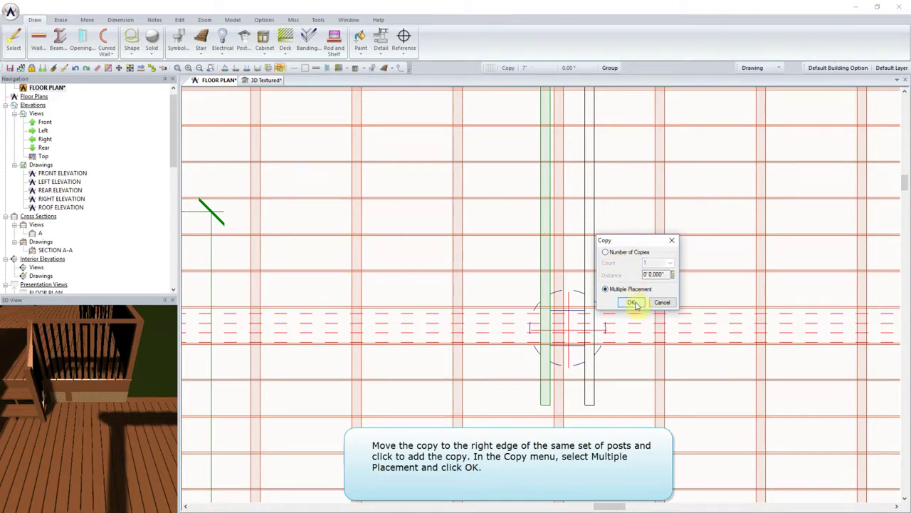
pyautogui.click(631, 302)
pyautogui.moveTo(759, 230); pyautogui.dragTo(432, 230, button='middle')
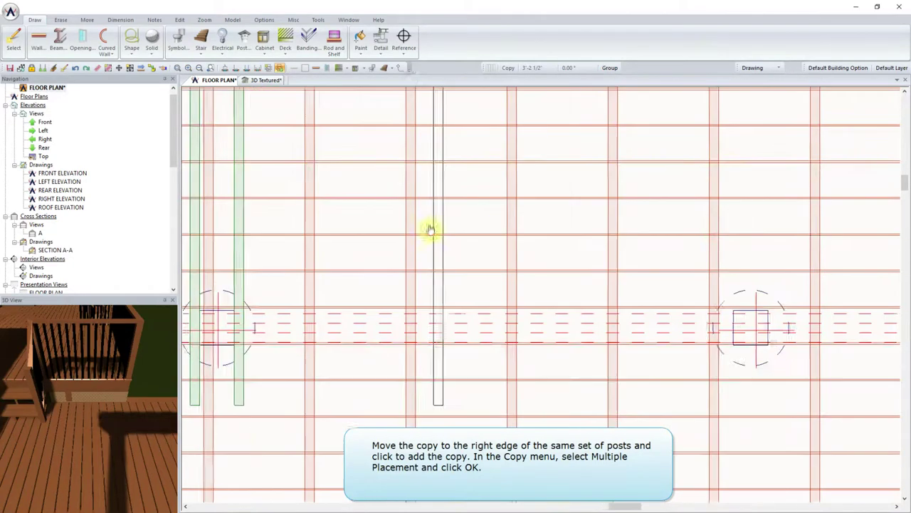
pyautogui.click(721, 225)
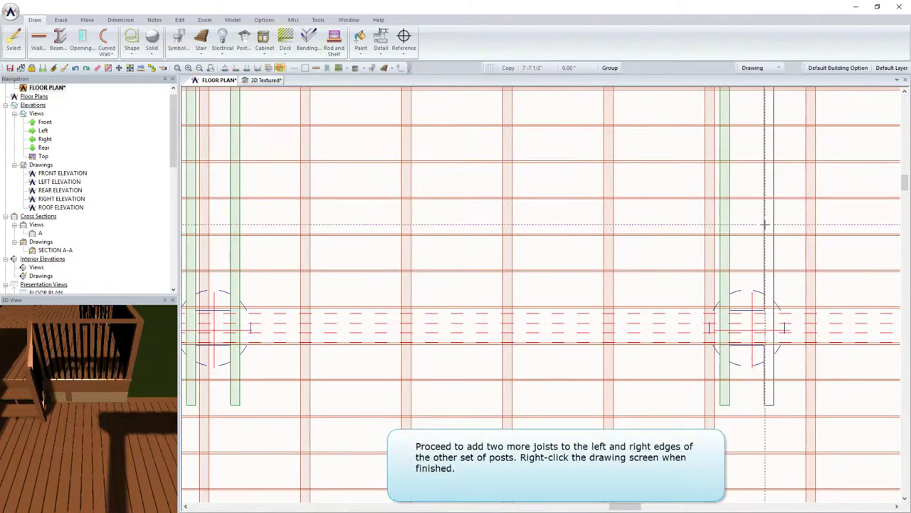
pyautogui.click(765, 225)
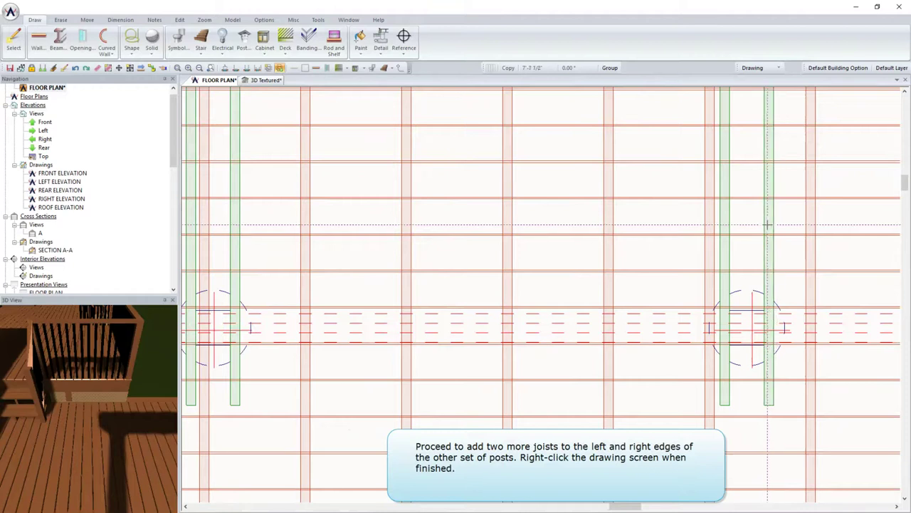
pyautogui.rightClick(765, 230)
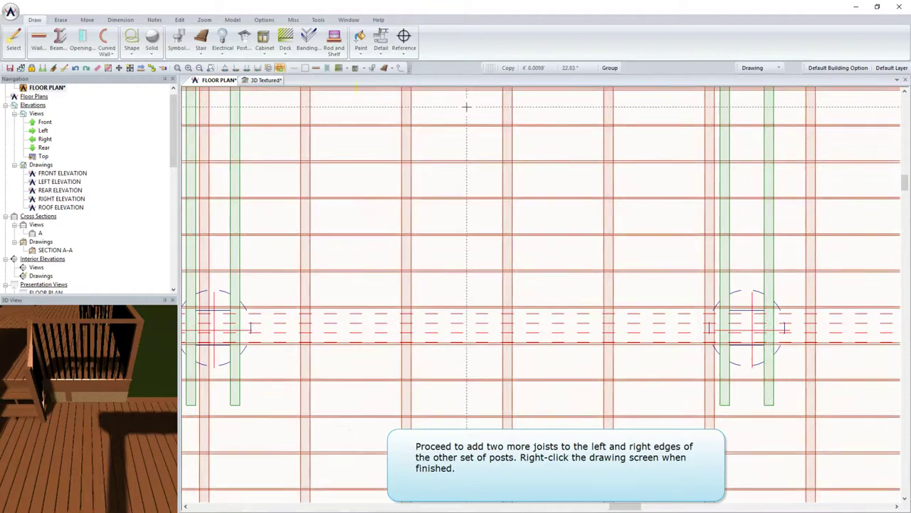
# Rotate the textured 3D view to show the deck and house, then go back to the floor plan
pyautogui.click(274, 81)
pyautogui.moveTo(314, 204); pyautogui.dragTo(341, 275)
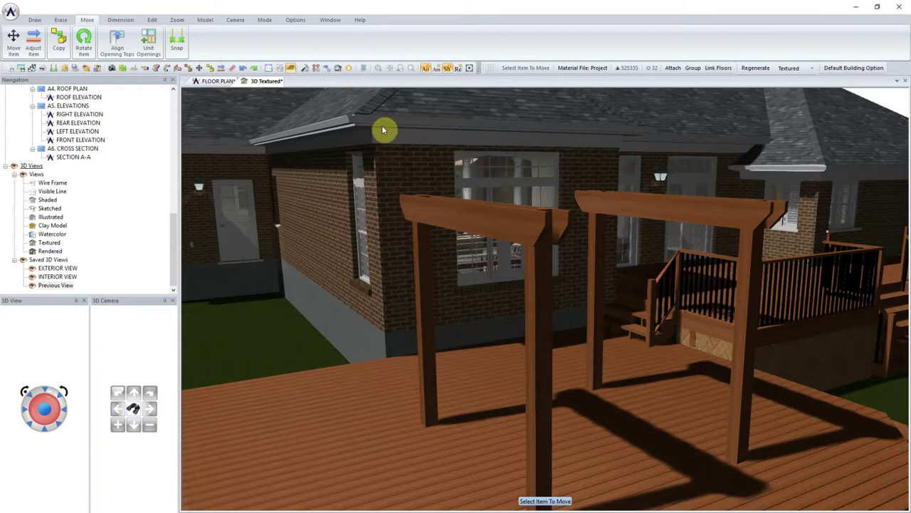
pyautogui.click(217, 82)
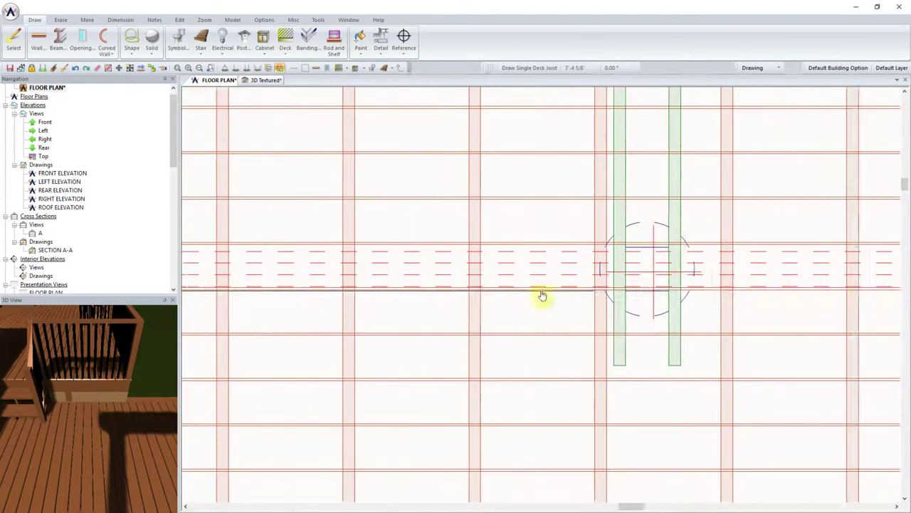
# Place the horizontal joist along the bottom edge of the two lower posts
pyautogui.click(685, 291)
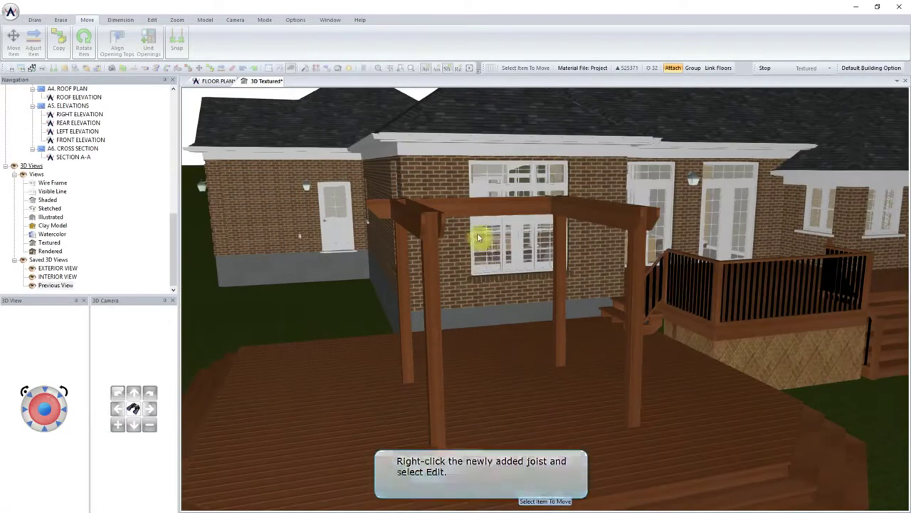
# Set the horizontal joist to deck Level 2, 7.5" depth and a 7' Up offset
pyautogui.click(216, 81)
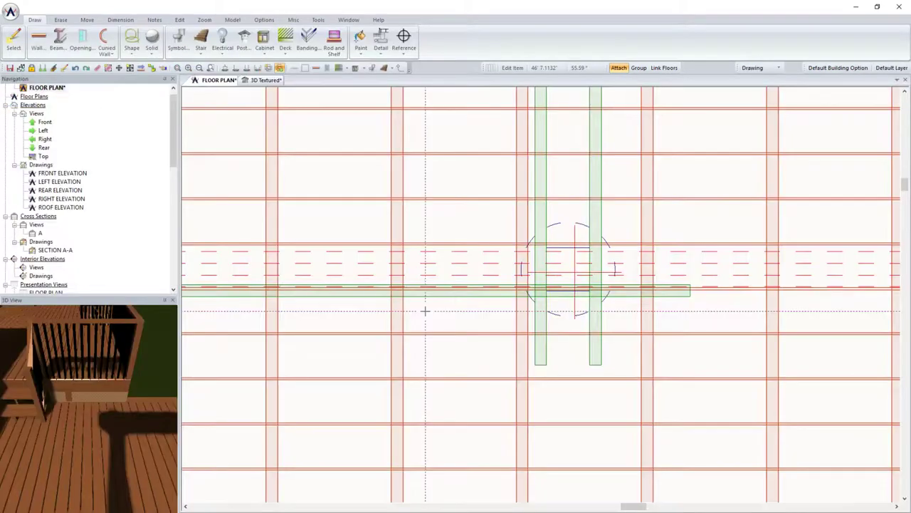
pyautogui.rightClick(530, 297)
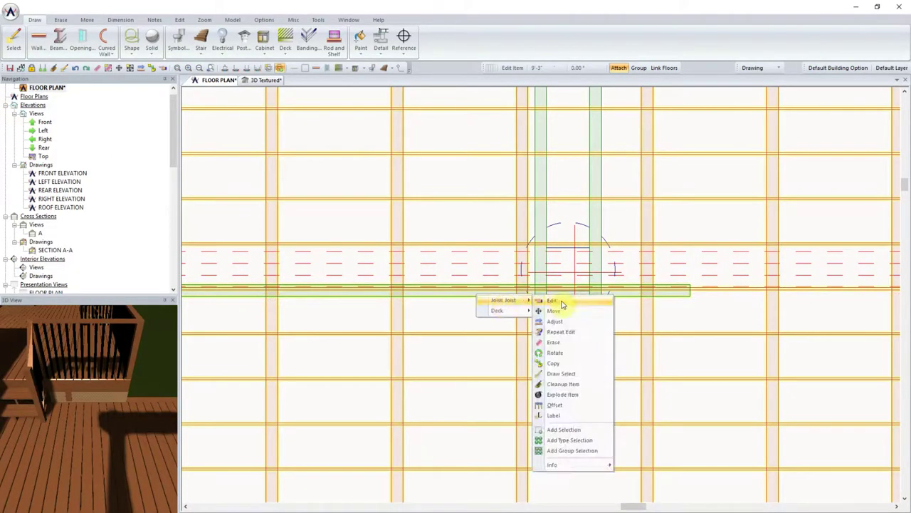
pyautogui.click(548, 304)
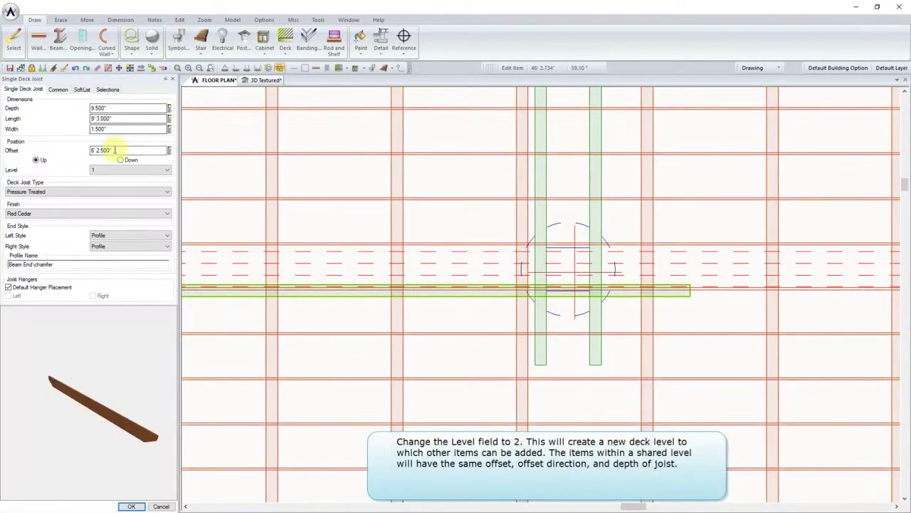
pyautogui.click(112, 171)
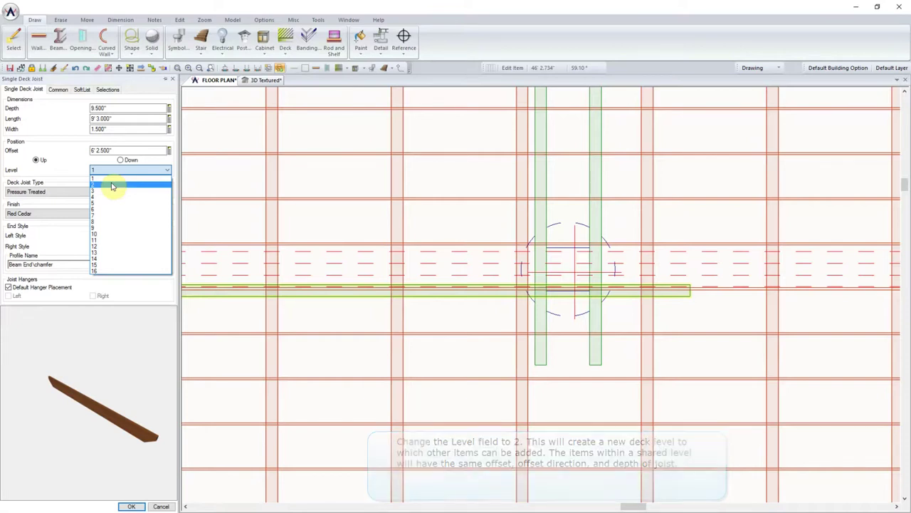
pyautogui.click(112, 185)
pyautogui.doubleClick(121, 108)
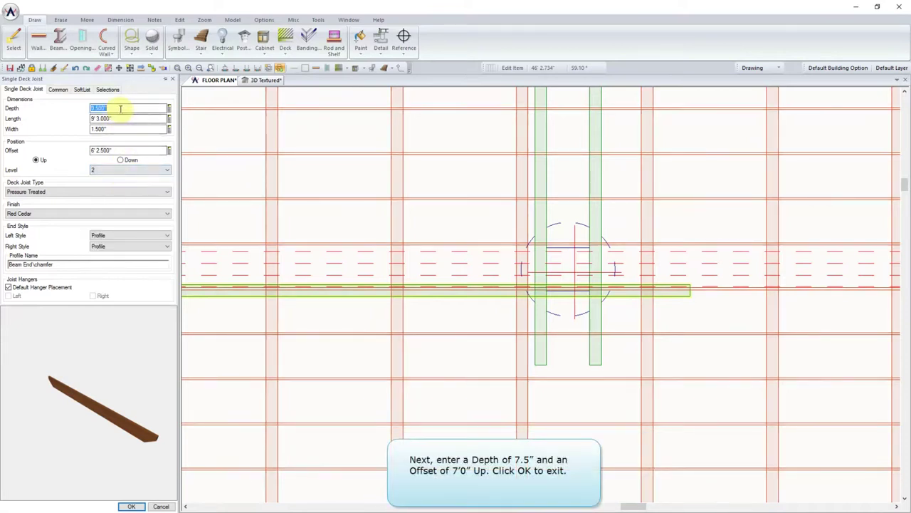
pyautogui.write('7.5')
pyautogui.press('Tab')
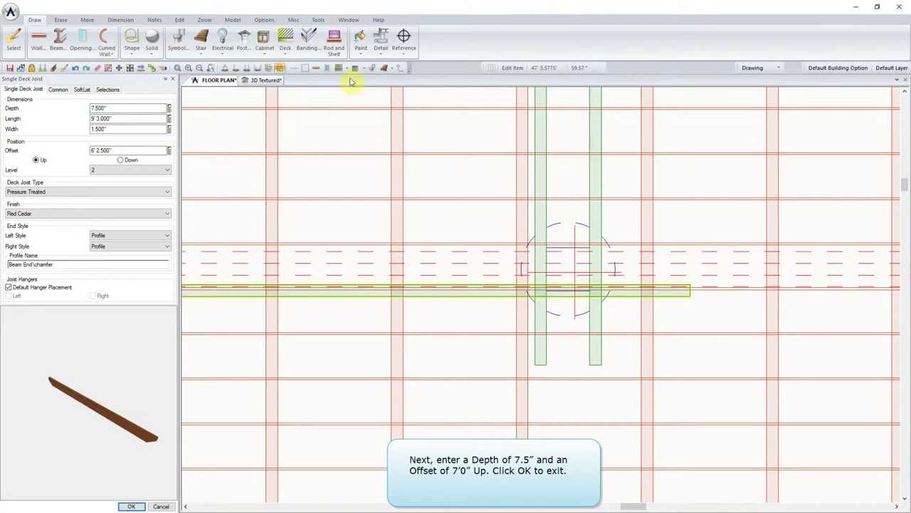
pyautogui.click(103, 151)
pyautogui.doubleClick(113, 150)
pyautogui.click(134, 506)
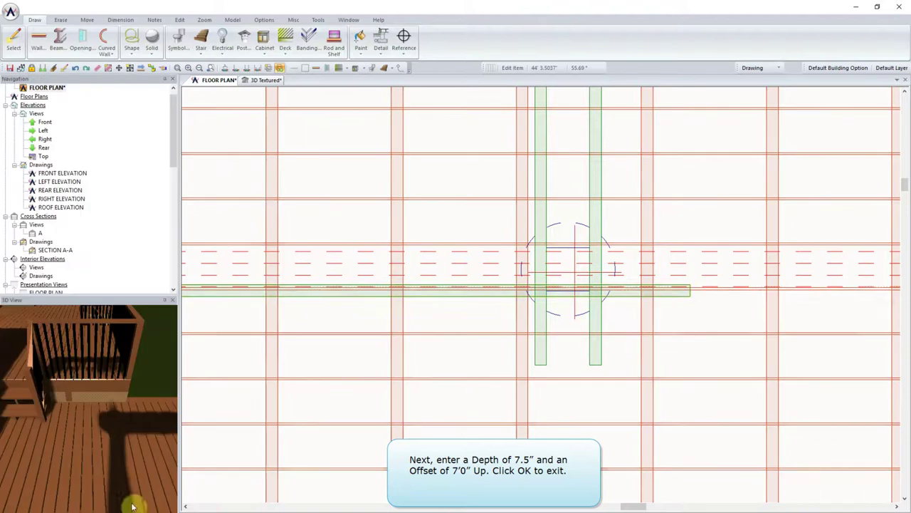
# After checking the raised joist in 3D, offset-copy it upward eight times at 12" spacing
pyautogui.click(257, 79)
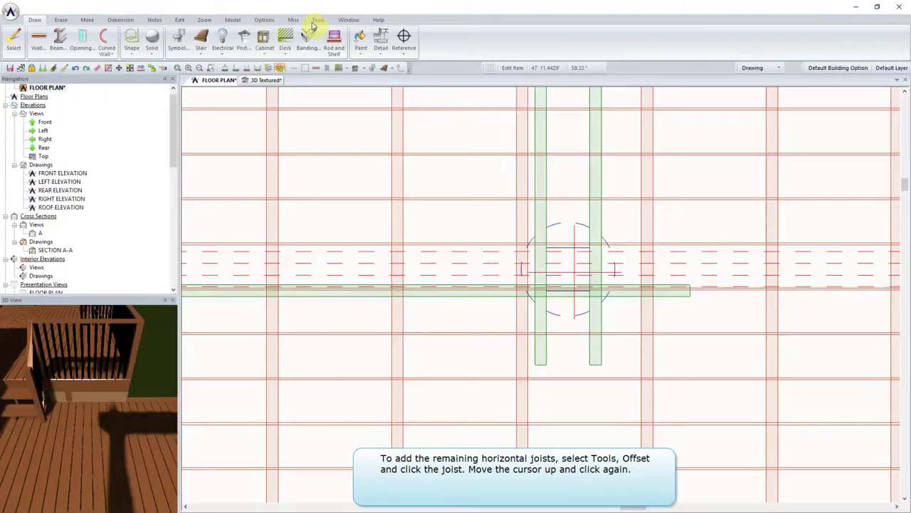
pyautogui.click(318, 20)
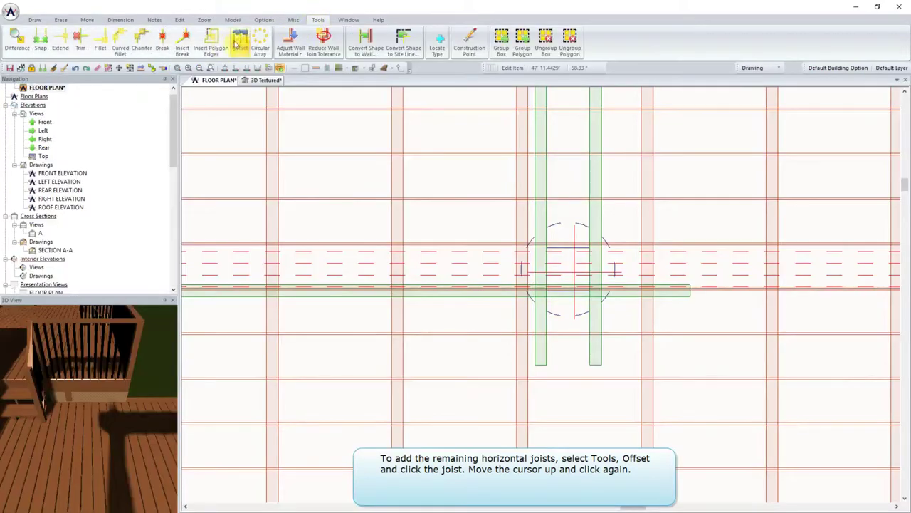
pyautogui.click(240, 41)
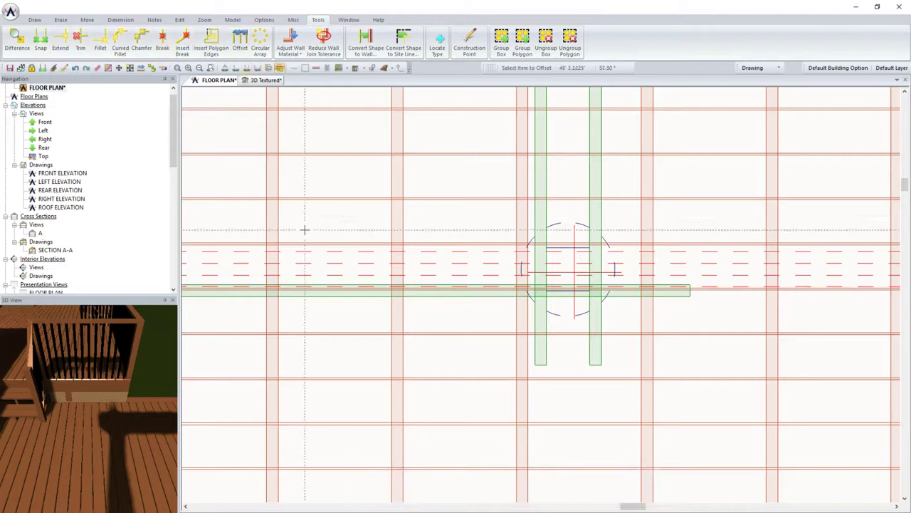
pyautogui.click(333, 257)
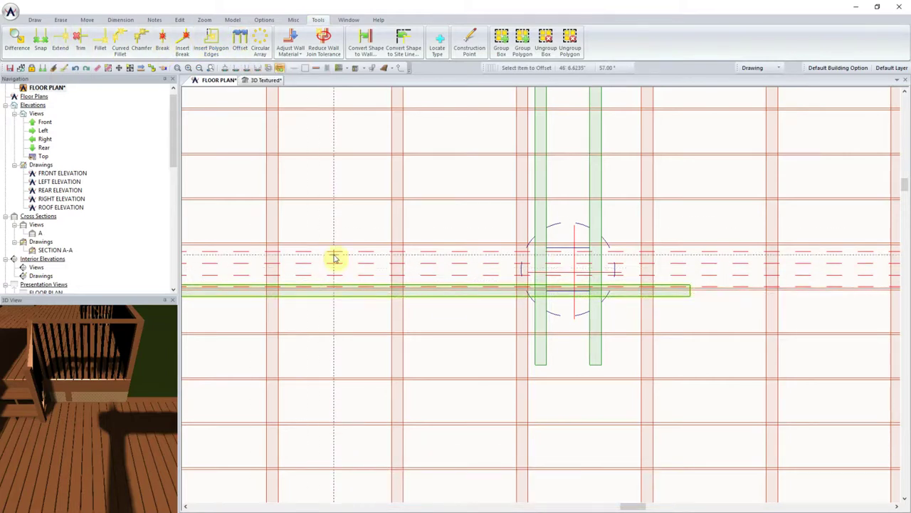
pyautogui.write('12.000"')
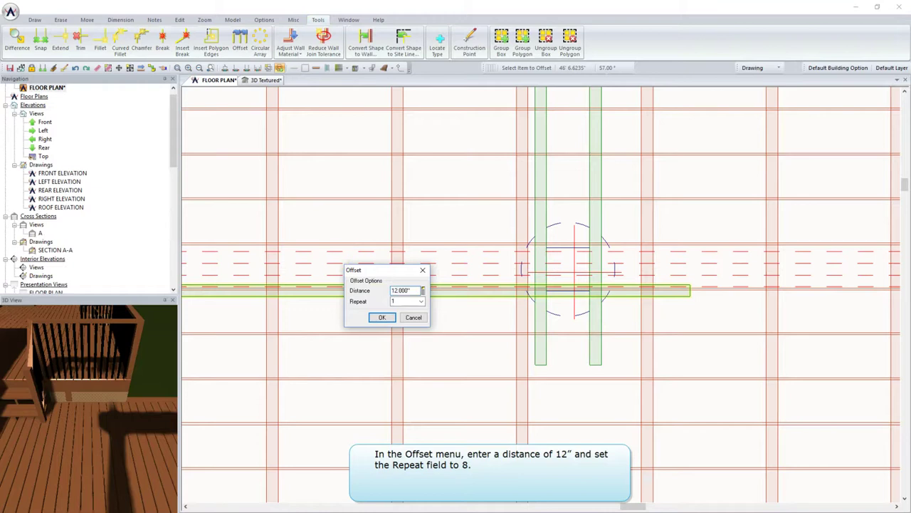
pyautogui.click(403, 300)
pyautogui.click(388, 317)
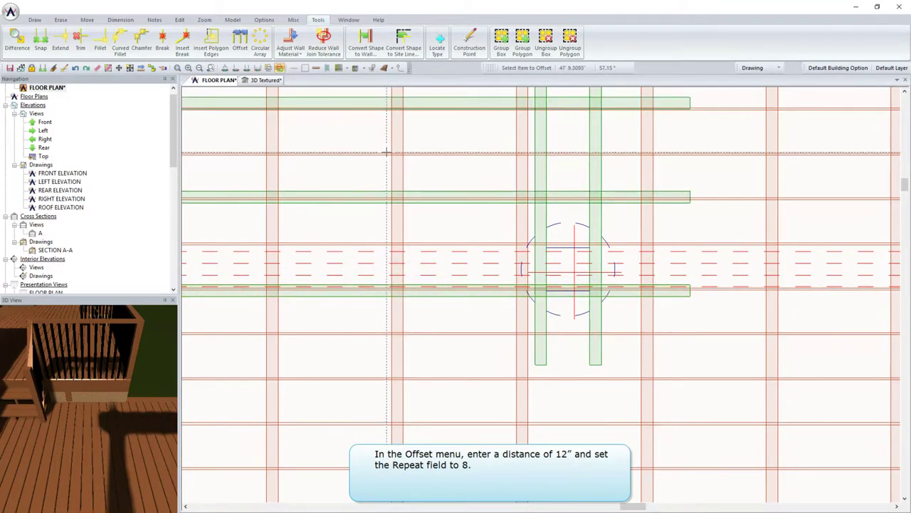
pyautogui.scroll(-2, 187, 389)
pyautogui.scroll(-3, 295, 488)
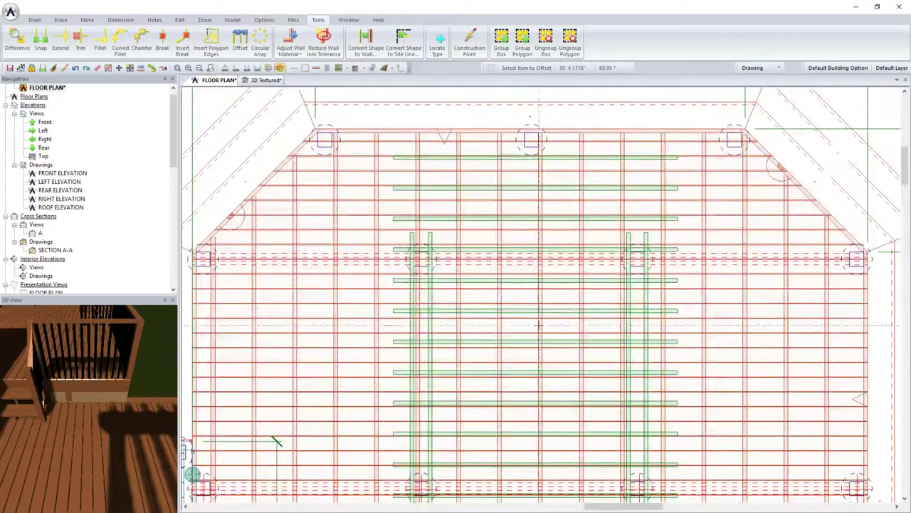
# Block-erase the three surplus joists at the top, then view the pergola in 3D Textured
pyautogui.click(60, 19)
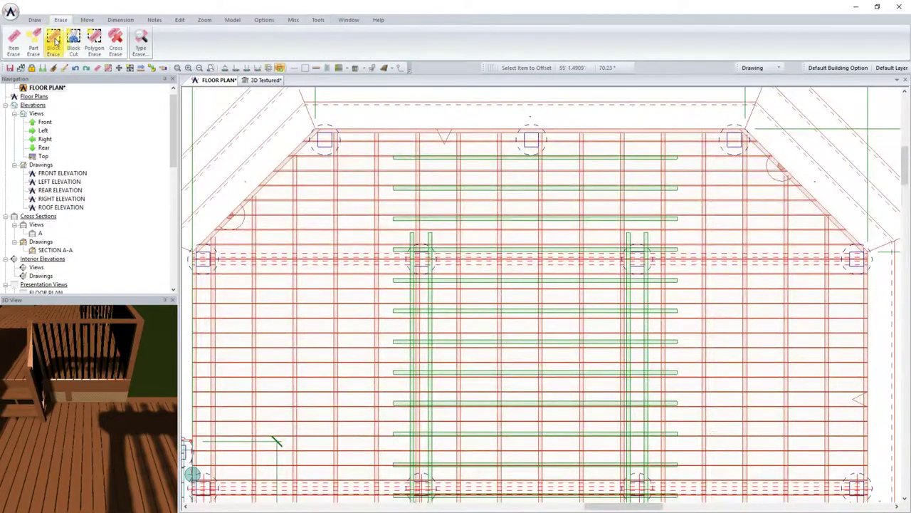
pyautogui.click(53, 41)
pyautogui.moveTo(378, 150); pyautogui.dragTo(683, 227)
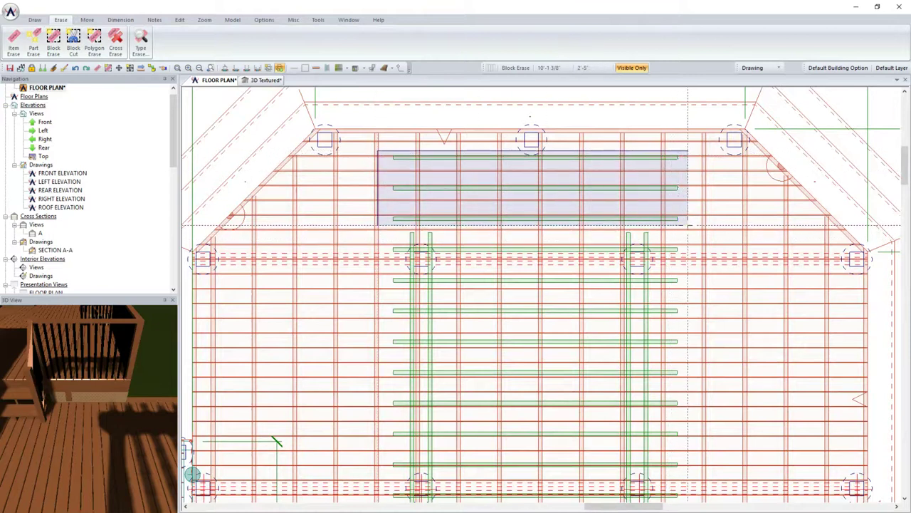
pyautogui.click(253, 79)
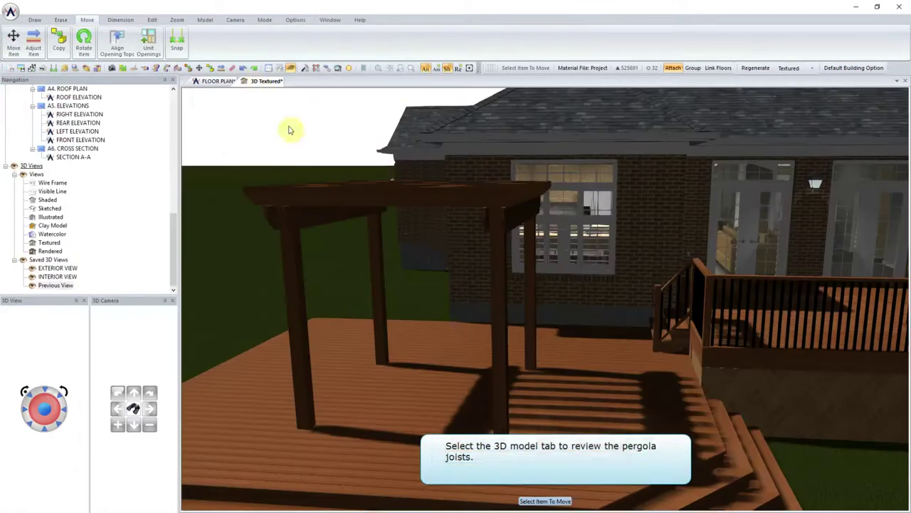